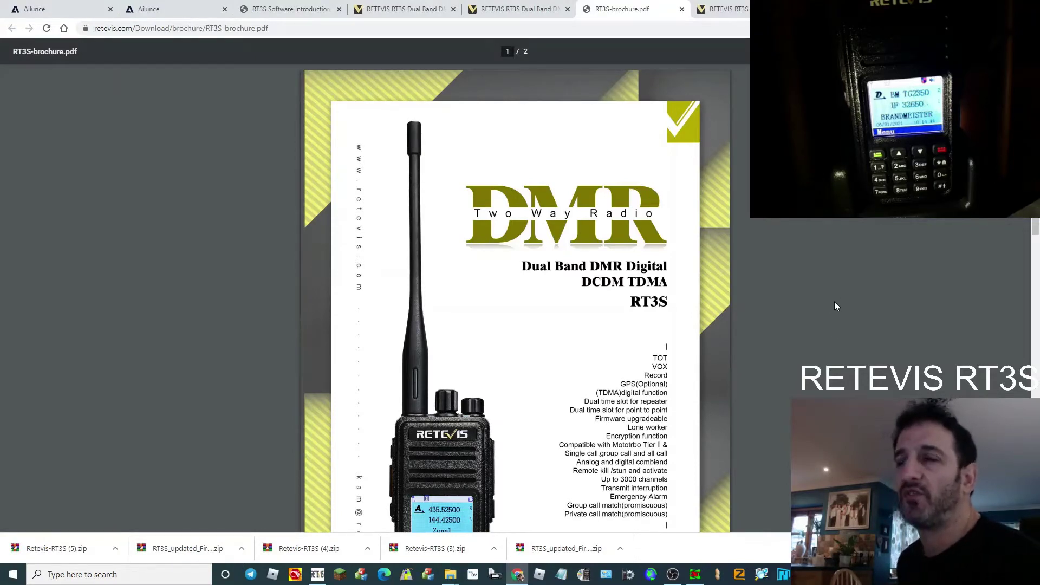
# Step: Switch to the RT3S Software Introduction article on the Retevis blog
pyautogui.scroll(-10, 841, 295)
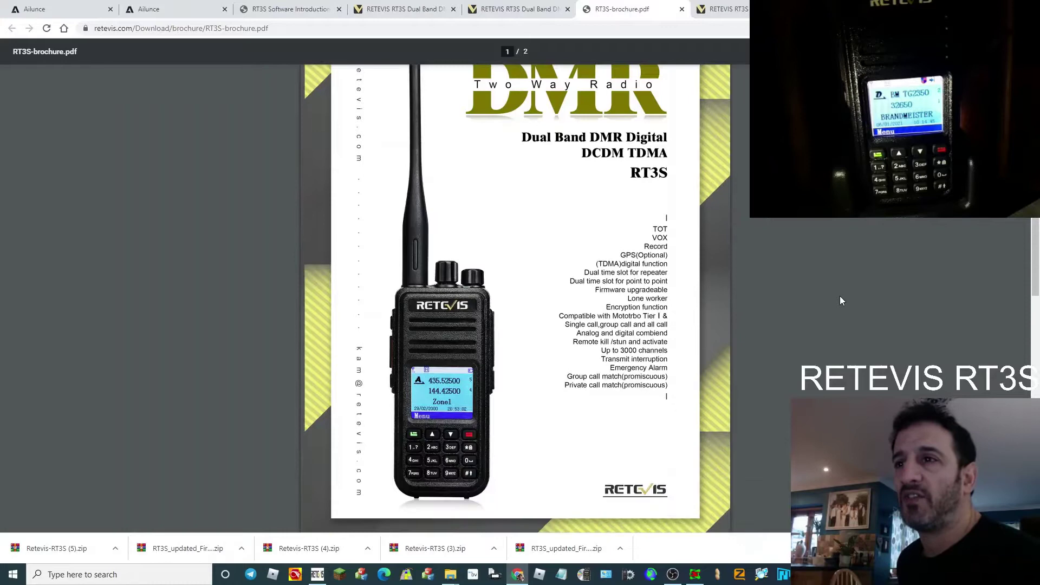
pyautogui.scroll(-5, 820, 306)
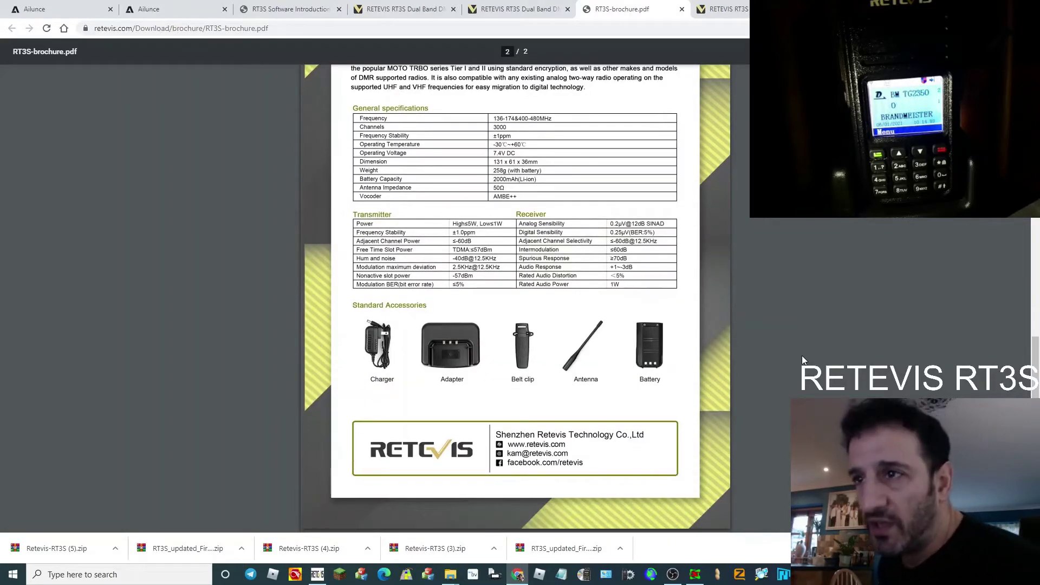
pyautogui.scroll(4, 802, 356)
pyautogui.scroll(-4, 782, 385)
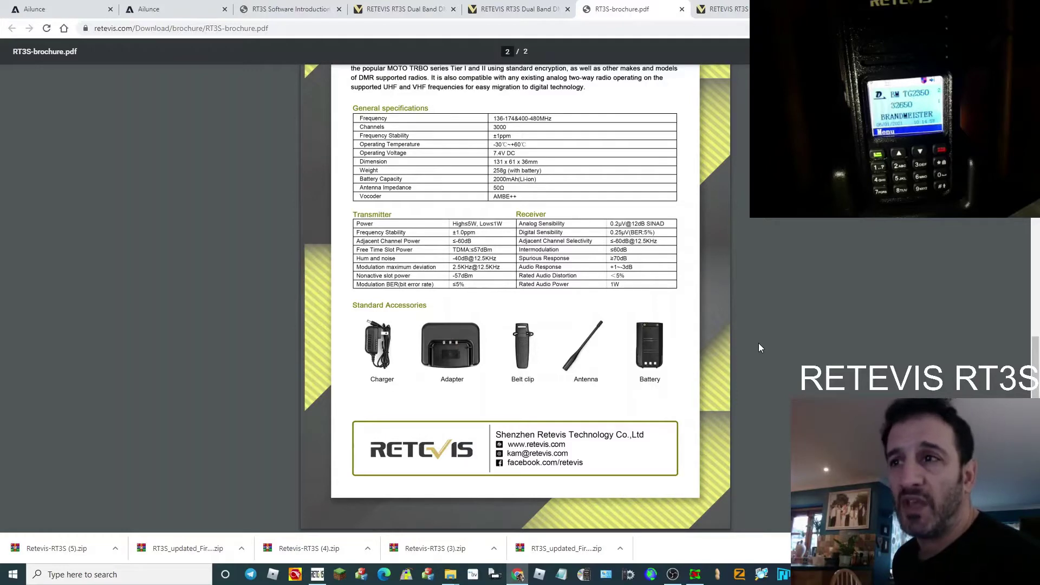
pyautogui.scroll(4, 758, 343)
pyautogui.scroll(7, 761, 349)
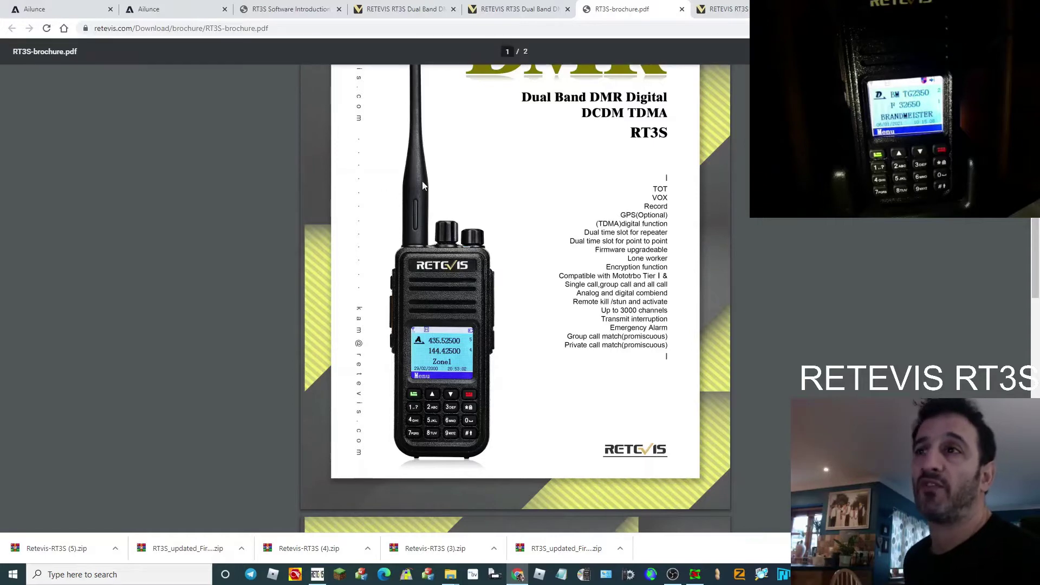
pyautogui.scroll(3, 623, 255)
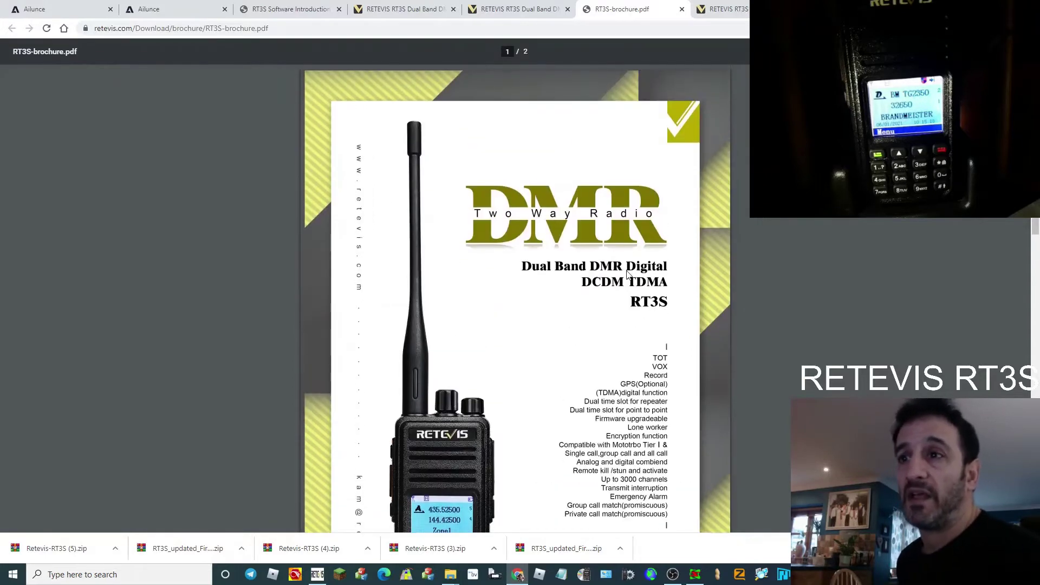
pyautogui.scroll(-3, 629, 271)
pyautogui.scroll(3, 624, 267)
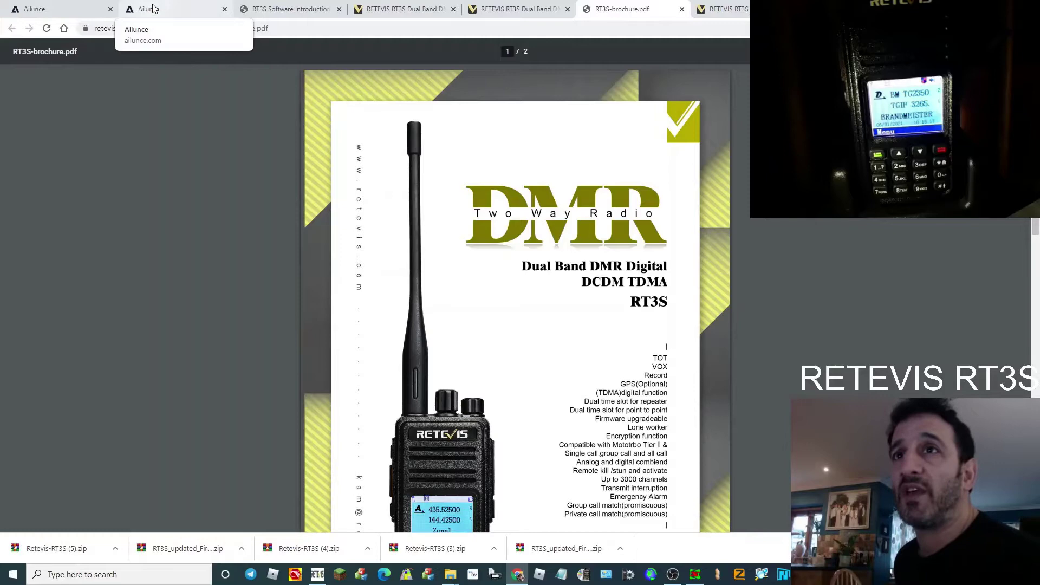
pyautogui.click(282, 9)
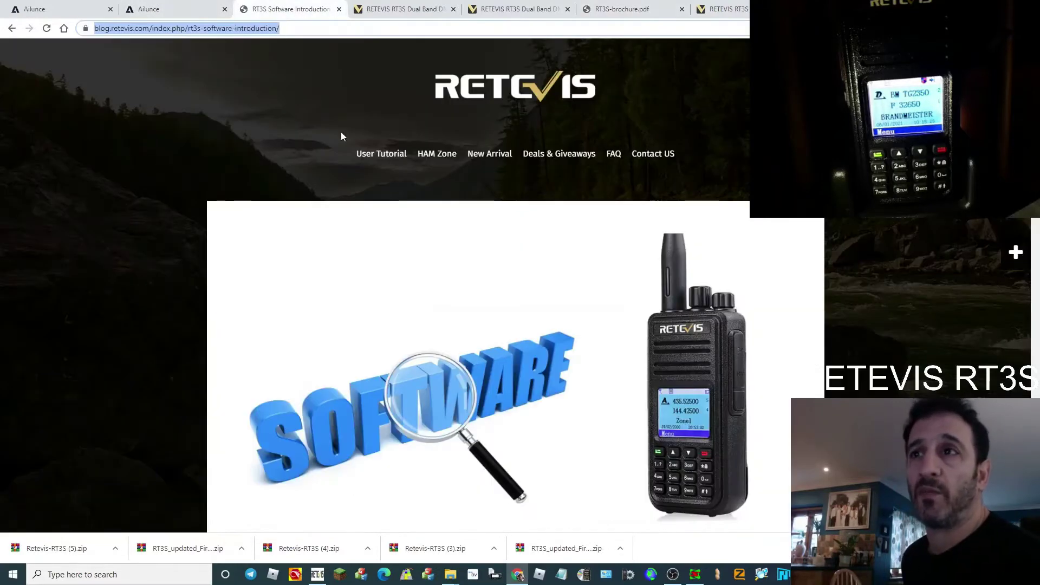
# Step: Follow the article's RT3S link to the RT3s Dual Band DMR product page ($96.00)
pyautogui.scroll(-4, 466, 260)
pyautogui.scroll(4, 480, 276)
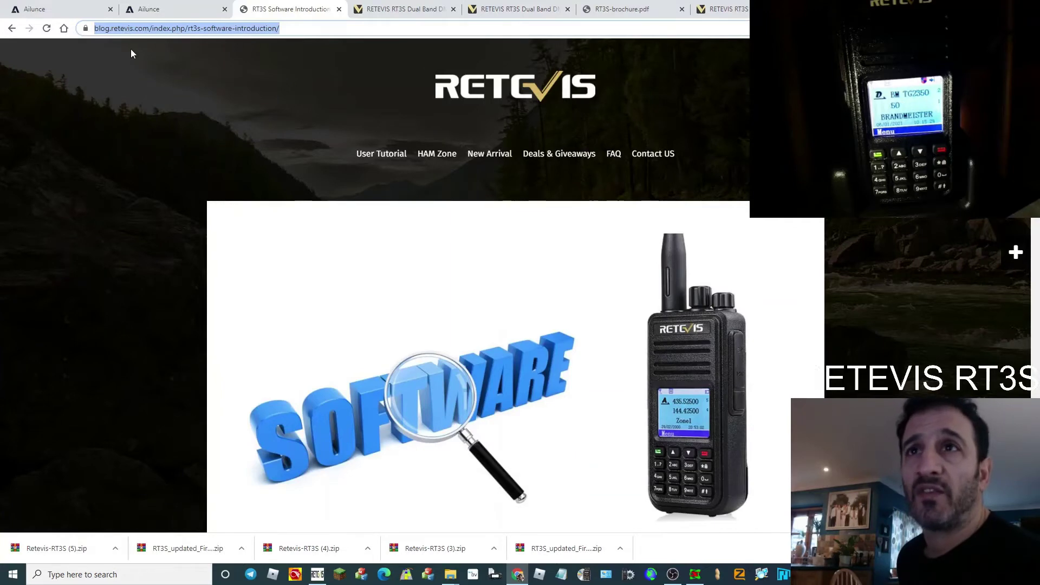
pyautogui.scroll(-12, 699, 228)
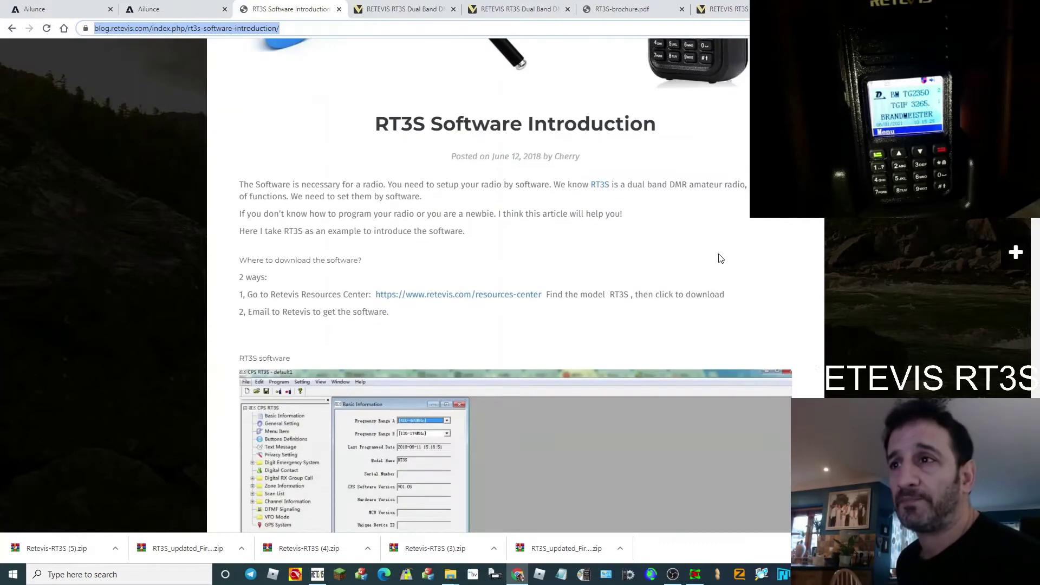
pyautogui.scroll(-3, 724, 303)
pyautogui.scroll(12, 715, 303)
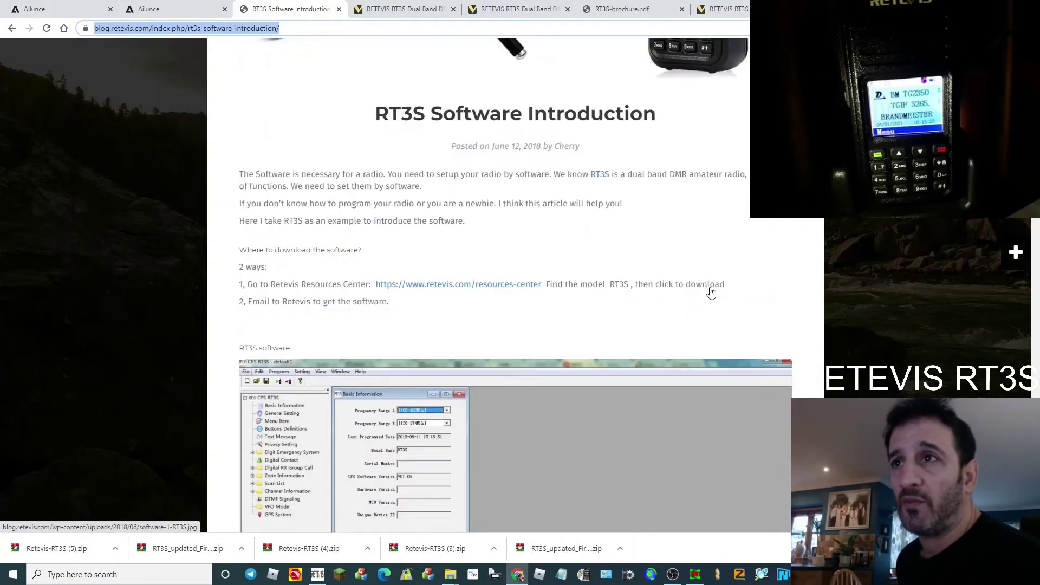
pyautogui.scroll(-3, 711, 286)
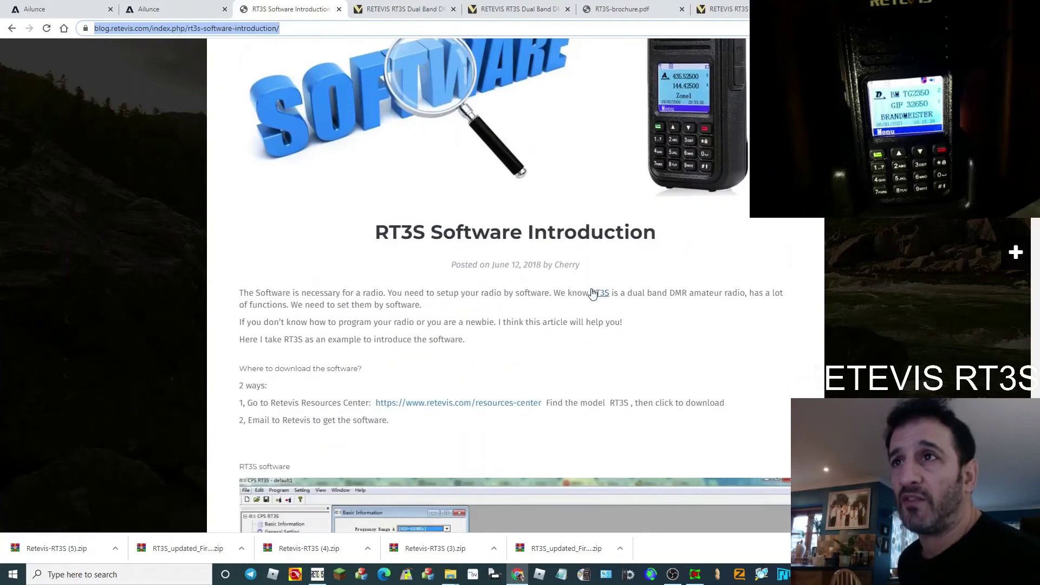
pyautogui.click(600, 294)
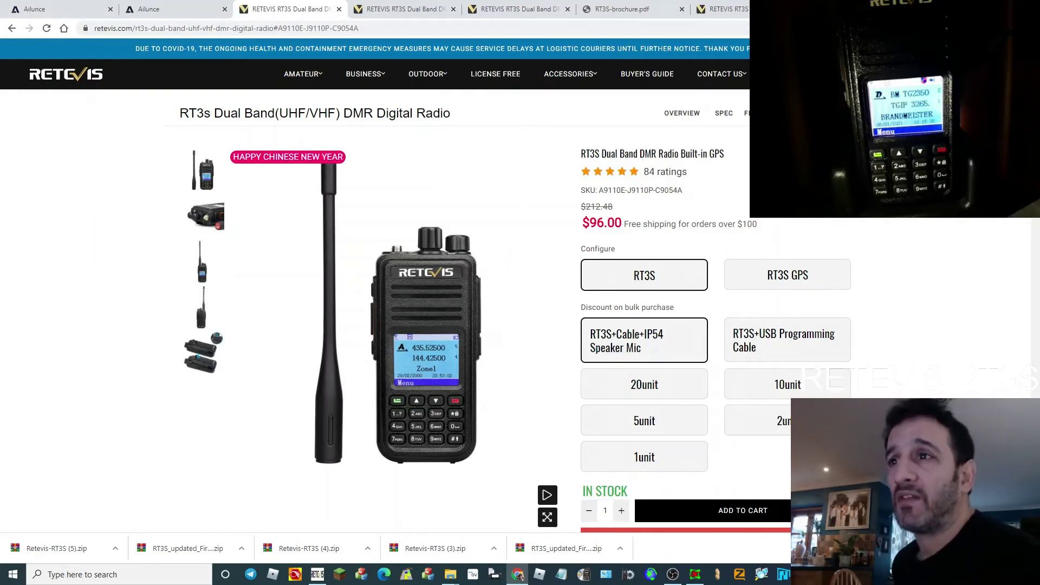
pyautogui.scroll(-5, 791, 244)
pyautogui.scroll(-4, 791, 244)
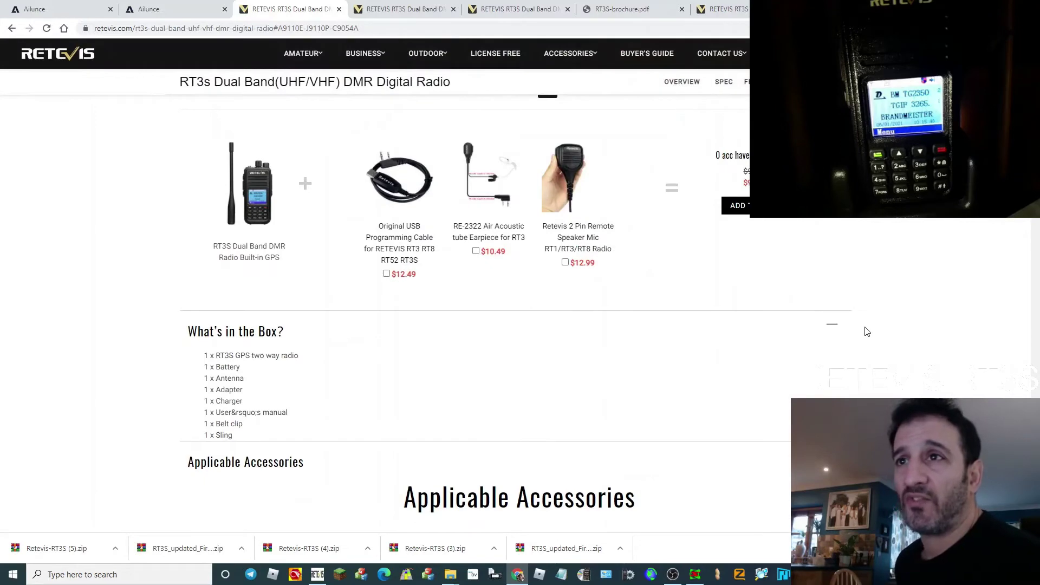
pyautogui.scroll(3, 867, 333)
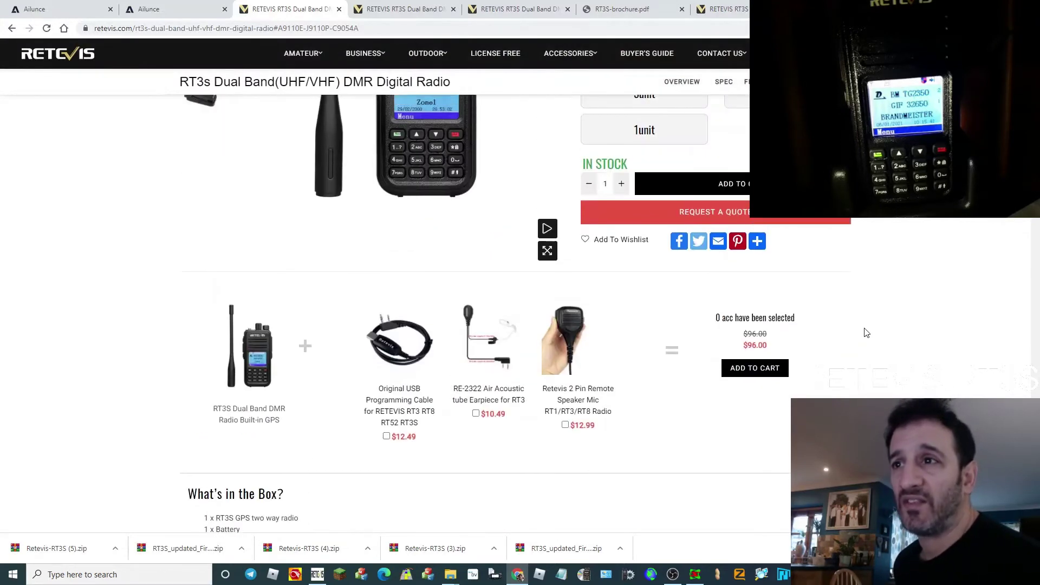
pyautogui.scroll(6, 867, 332)
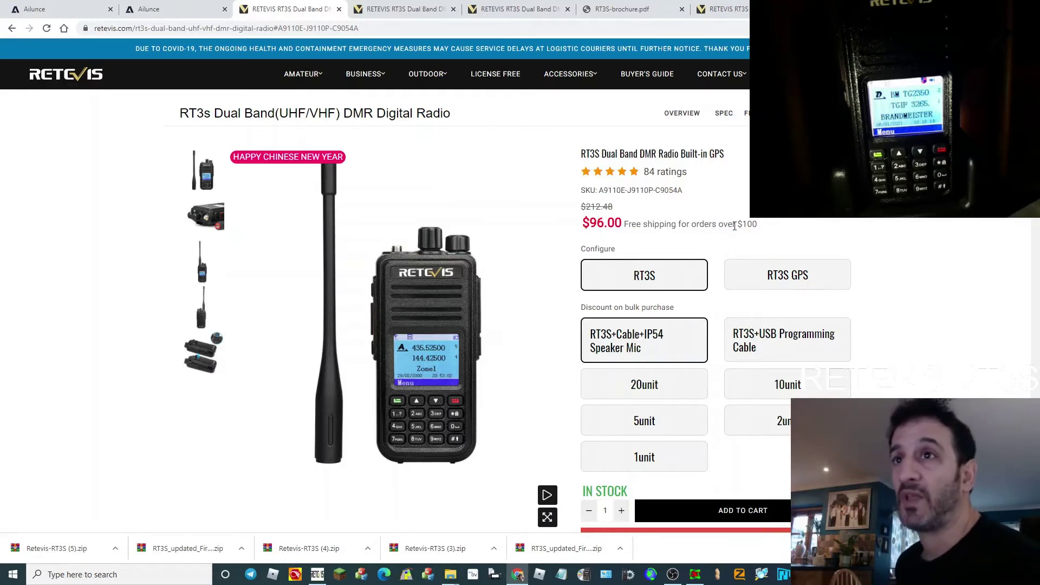
# Step: Show the RT3s Firmware/Software list with RT3S_SoftwareV1-2, FirmwareV3-04 and the USB Driver
pyautogui.click(399, 10)
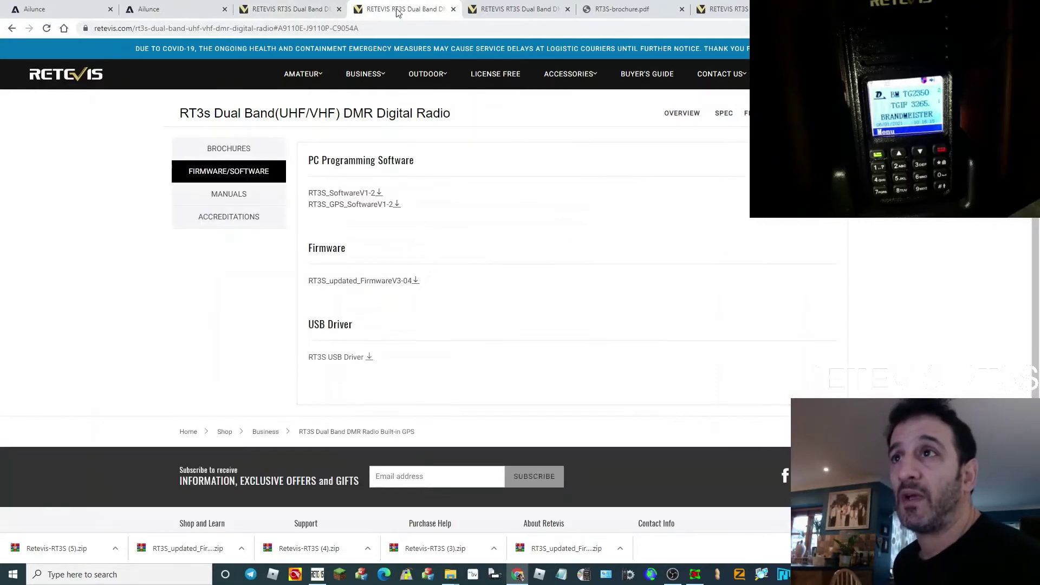
pyautogui.click(322, 9)
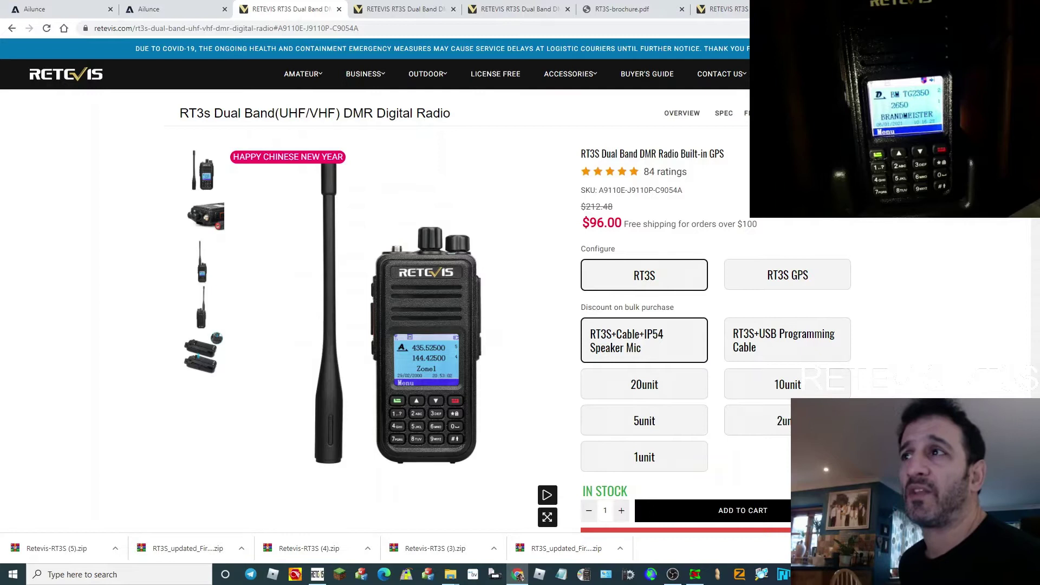
pyautogui.click(402, 9)
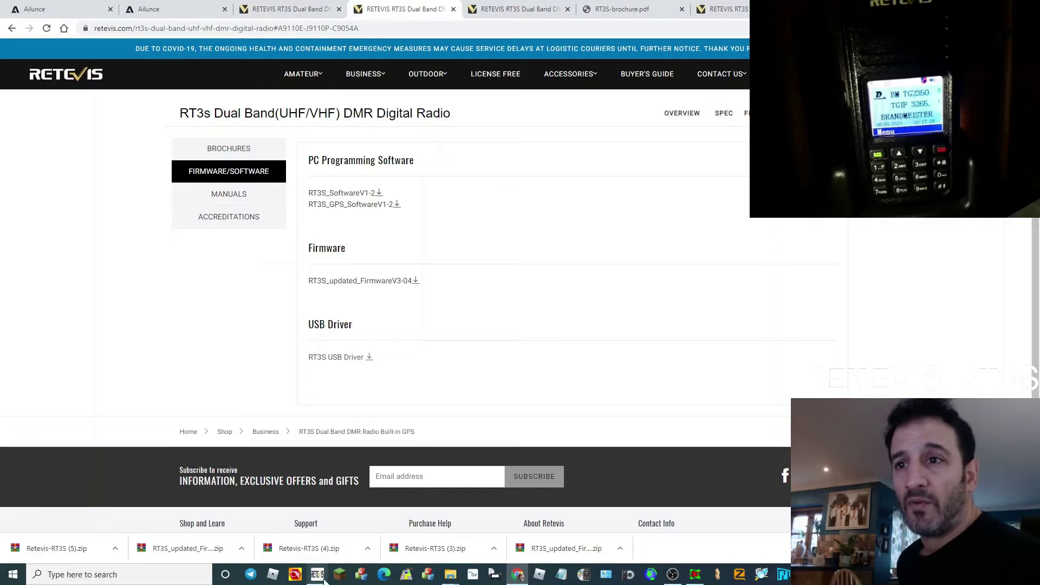
# Step: Scroll the Ailunce Resource Center to the Digital Contacts form for Retevis RT3S, Country ALL
pyautogui.click(147, 11)
pyautogui.scroll(3, 681, 368)
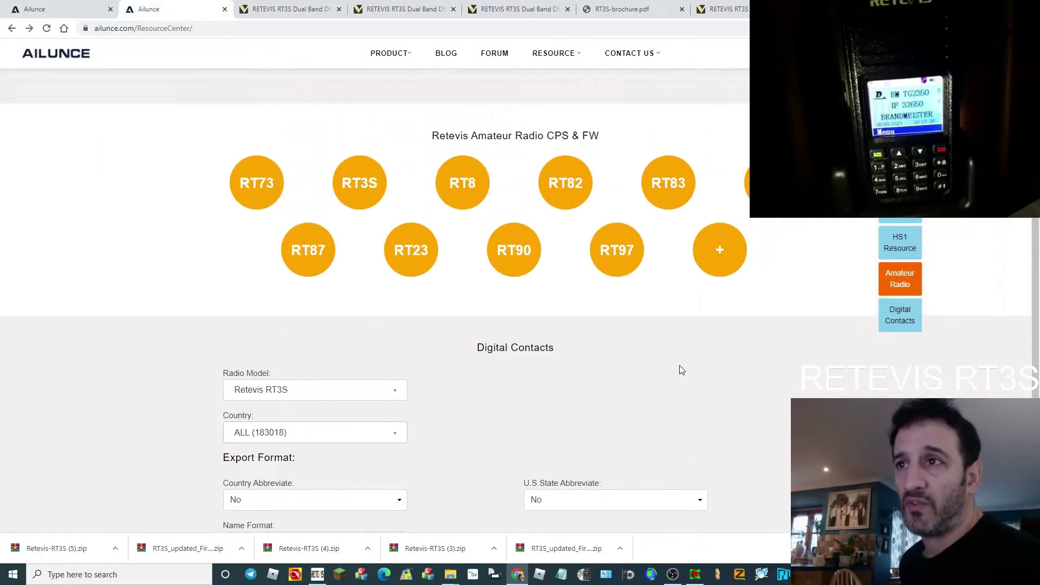
pyautogui.scroll(-2, 726, 319)
pyautogui.scroll(-1, 743, 313)
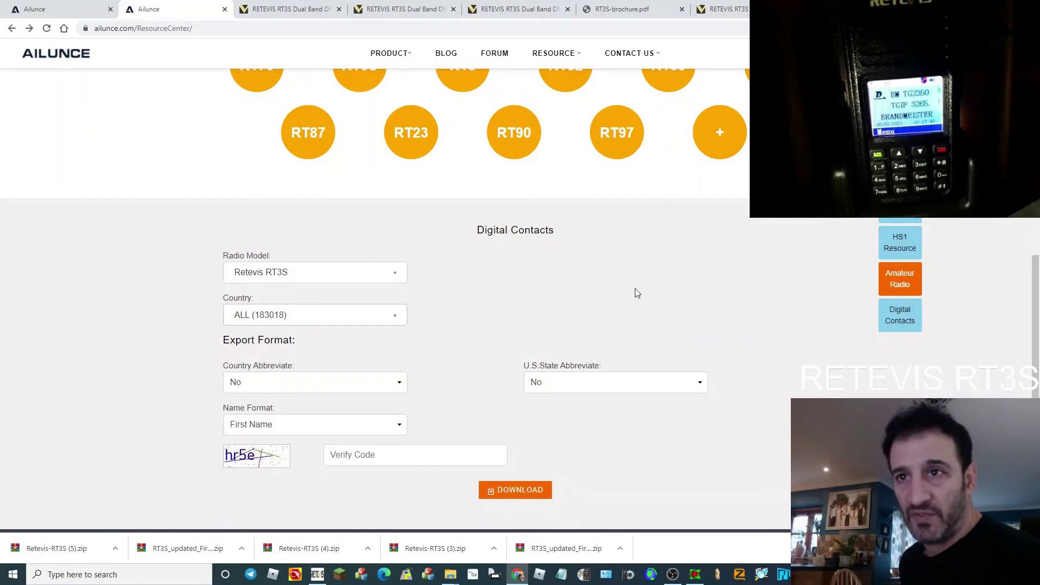
pyautogui.scroll(1, 669, 327)
pyautogui.scroll(4, 174, 168)
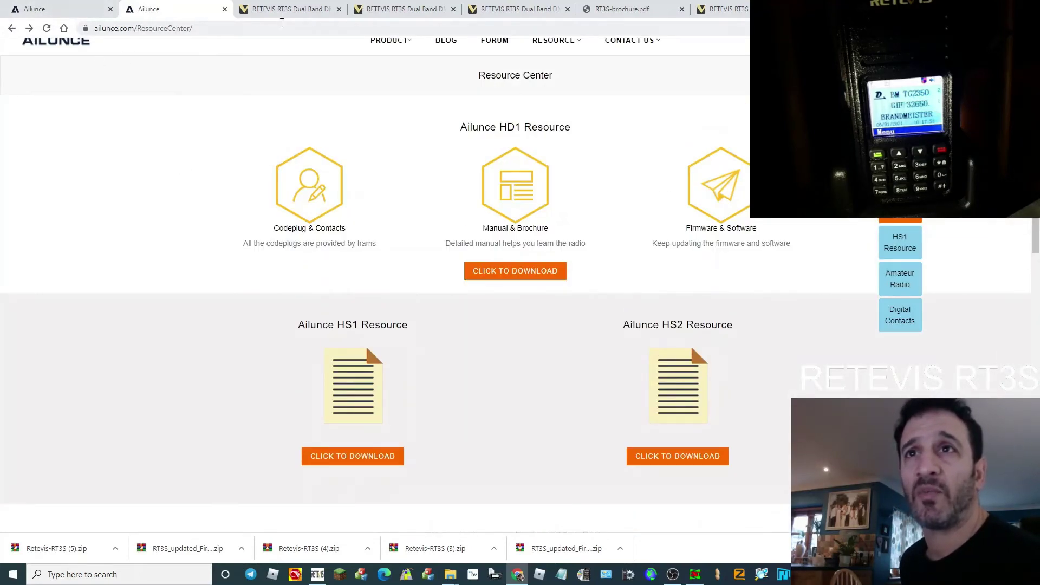
pyautogui.scroll(-6, 698, 308)
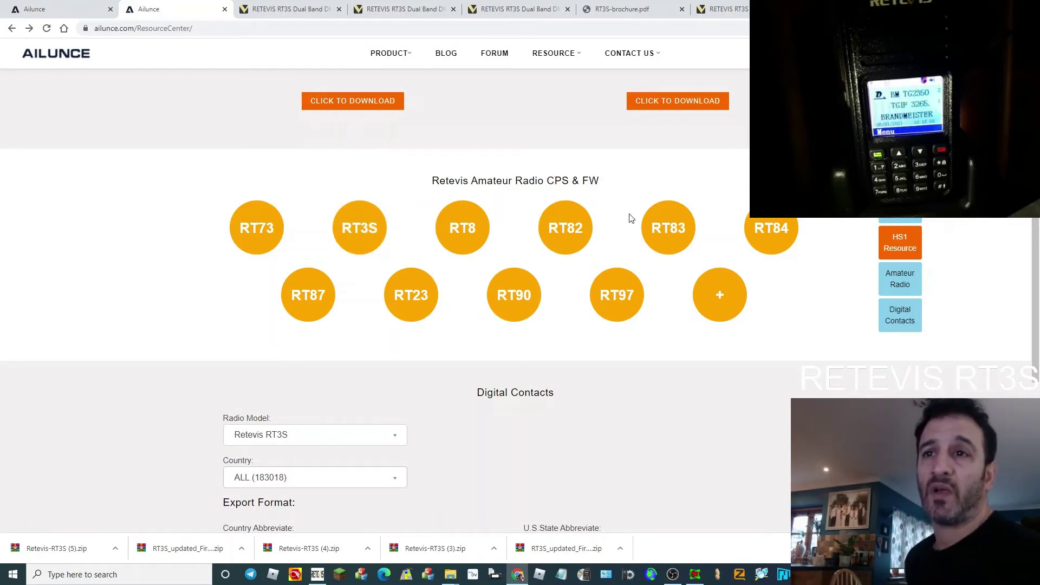
pyautogui.scroll(-4, 640, 232)
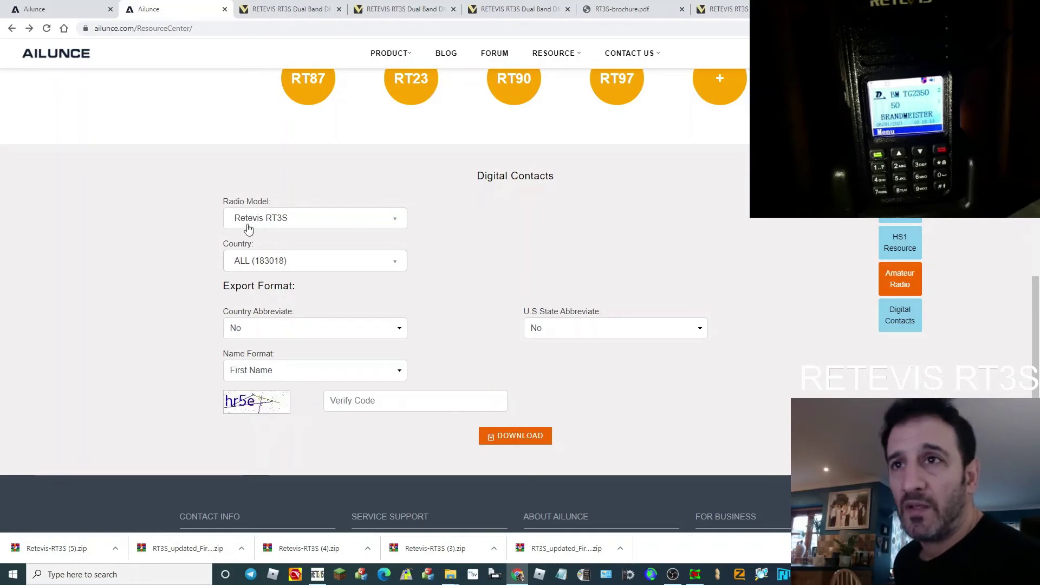
pyautogui.click(399, 222)
pyautogui.click(398, 222)
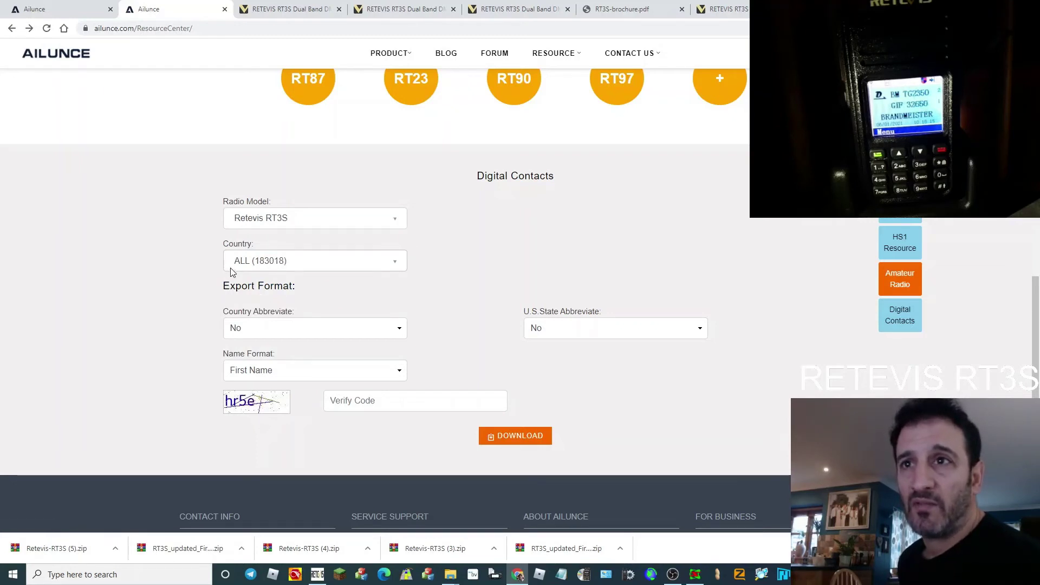
pyautogui.click(397, 263)
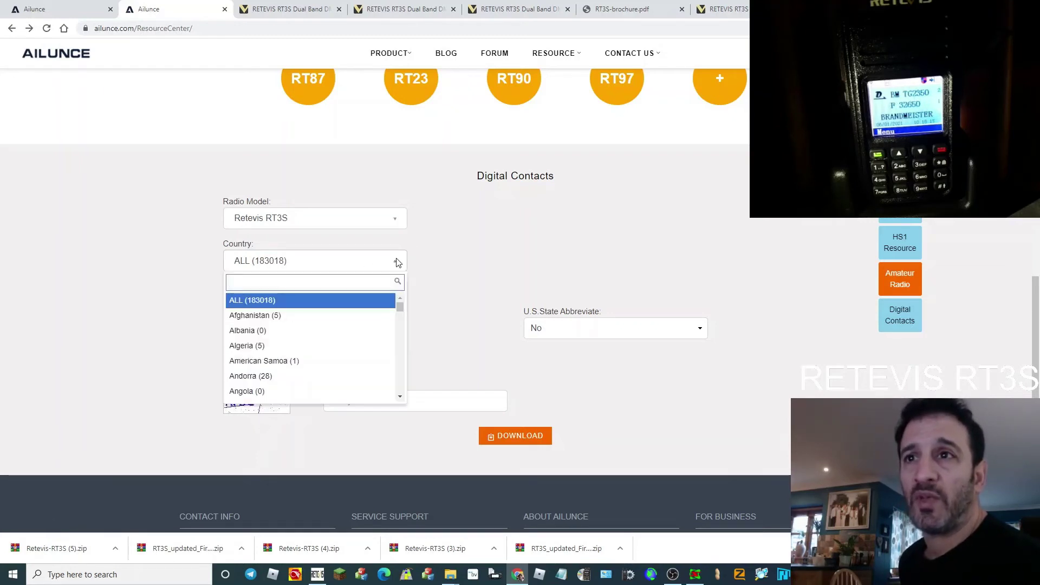
pyautogui.click(311, 266)
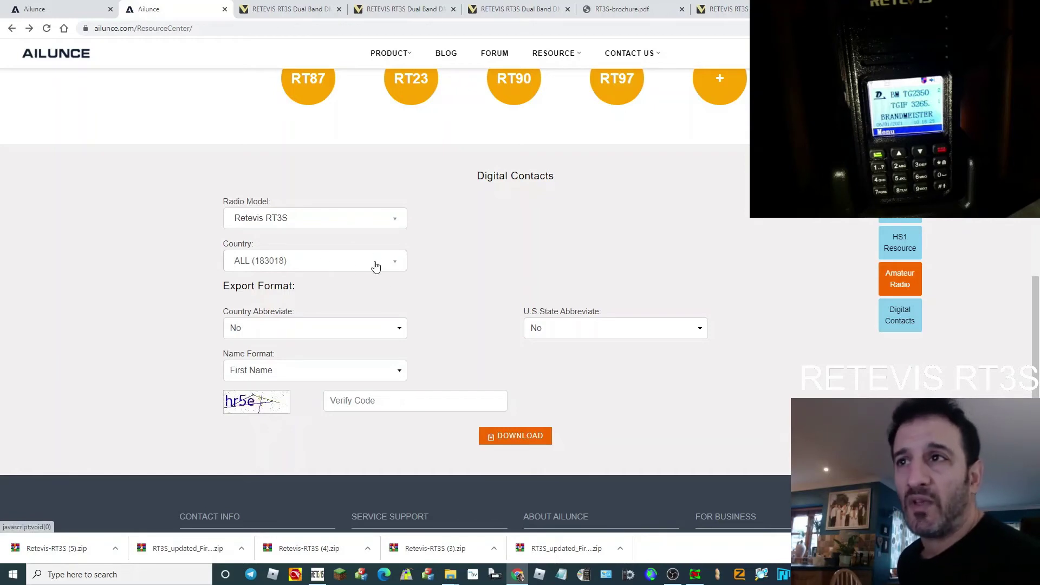
pyautogui.click(393, 265)
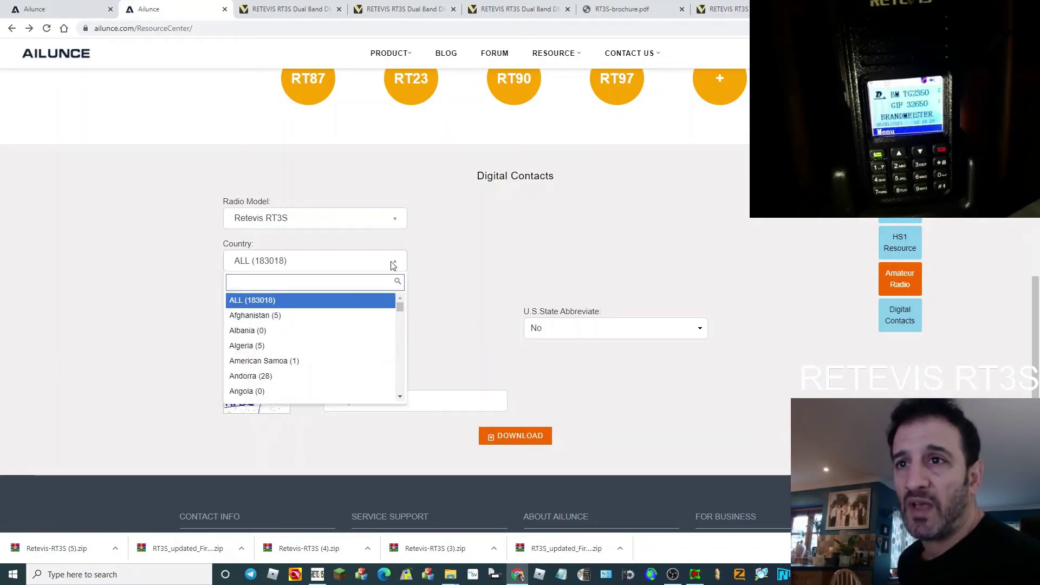
pyautogui.click(391, 264)
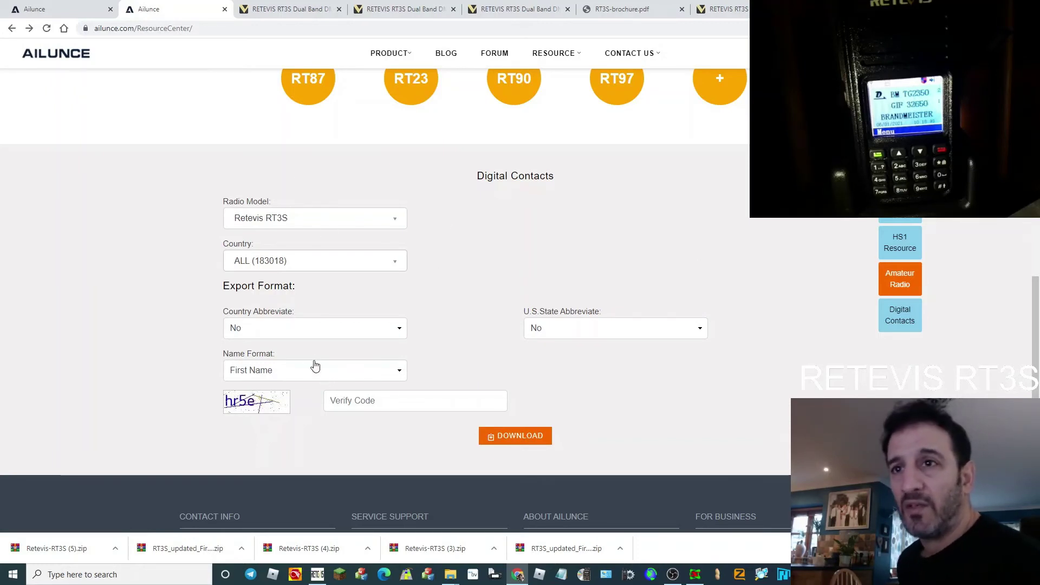
# Step: Set Name Format to Callsign+Full Name and refresh the verification image
pyautogui.scroll(-2, 464, 271)
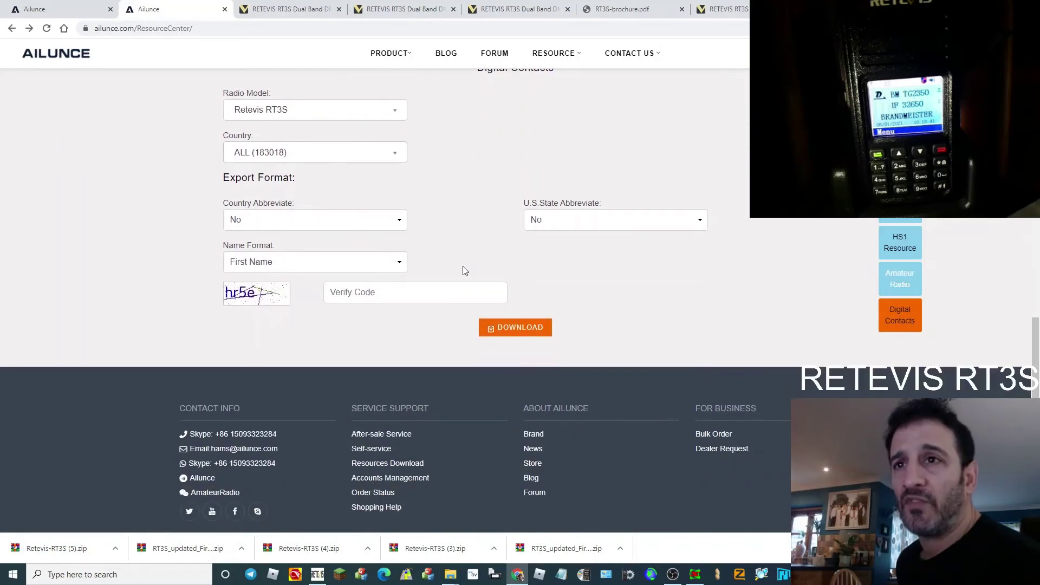
pyautogui.click(388, 265)
pyautogui.click(342, 297)
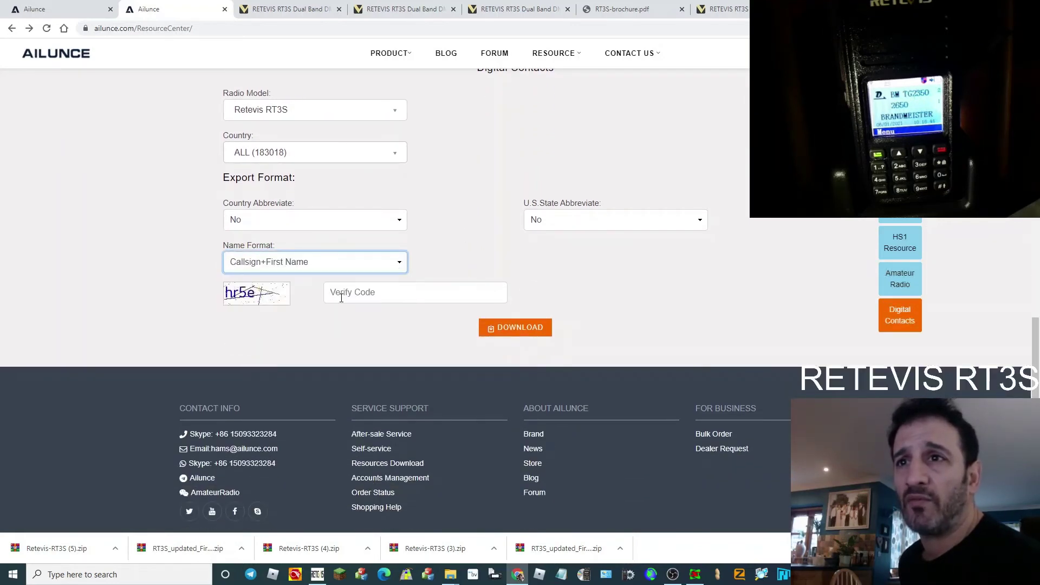
pyautogui.click(398, 265)
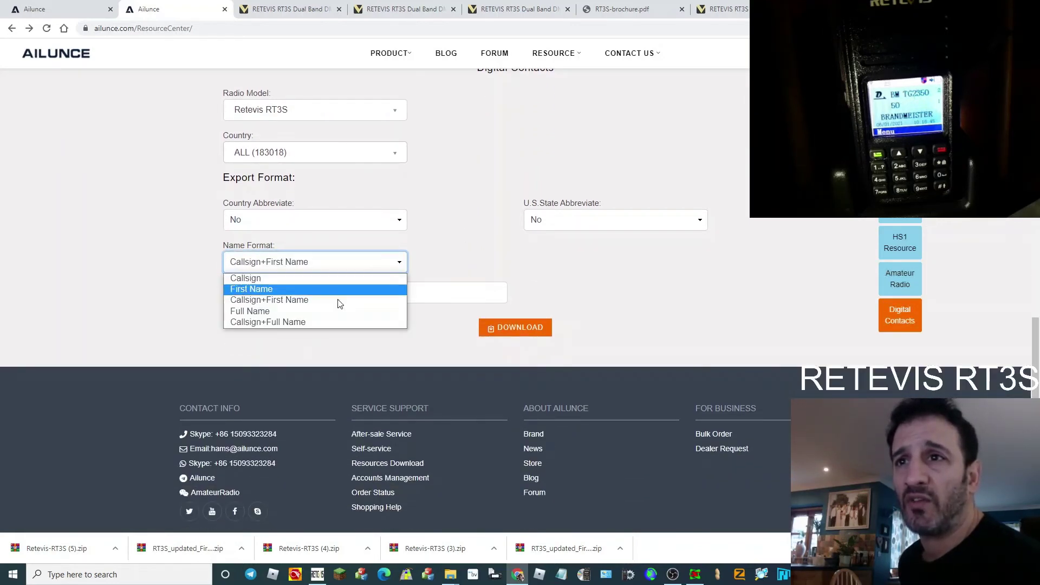
pyautogui.click(317, 324)
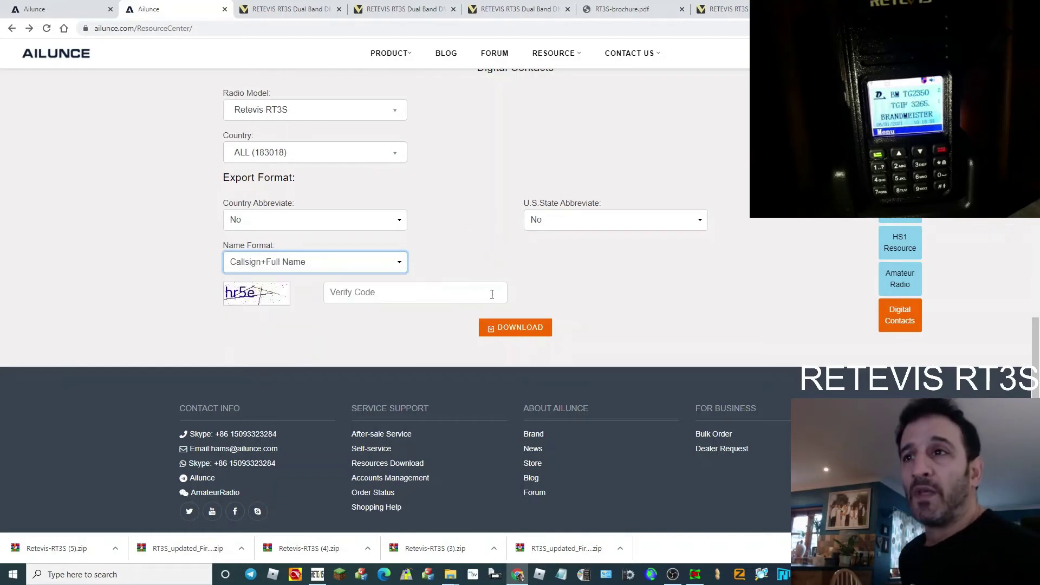
pyautogui.click(528, 328)
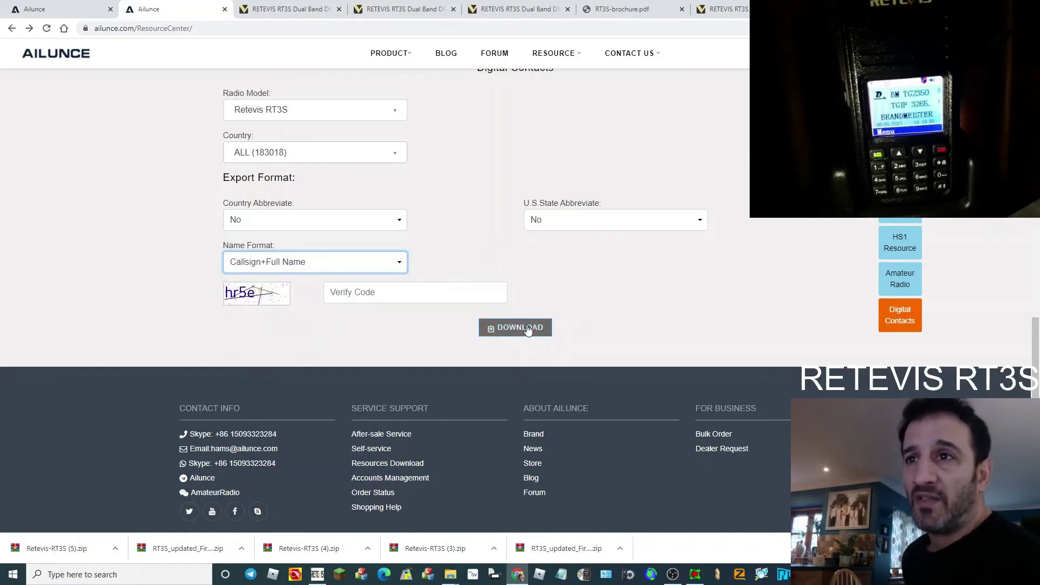
pyautogui.click(234, 297)
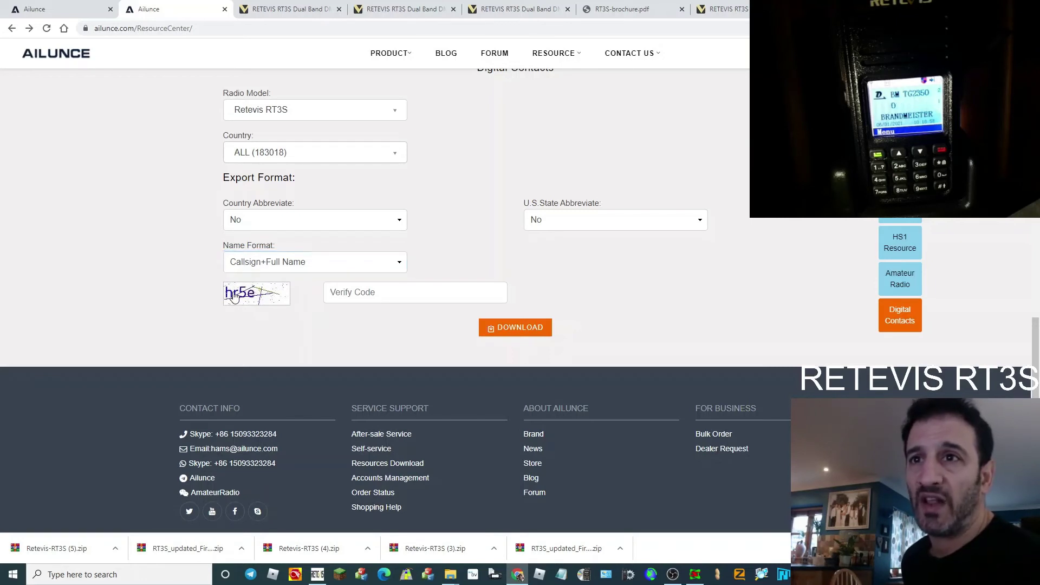
# Step: Enter the verification code, accept the contact-limit warning, and download Retevis-RT3S (6).zip
pyautogui.click(343, 298)
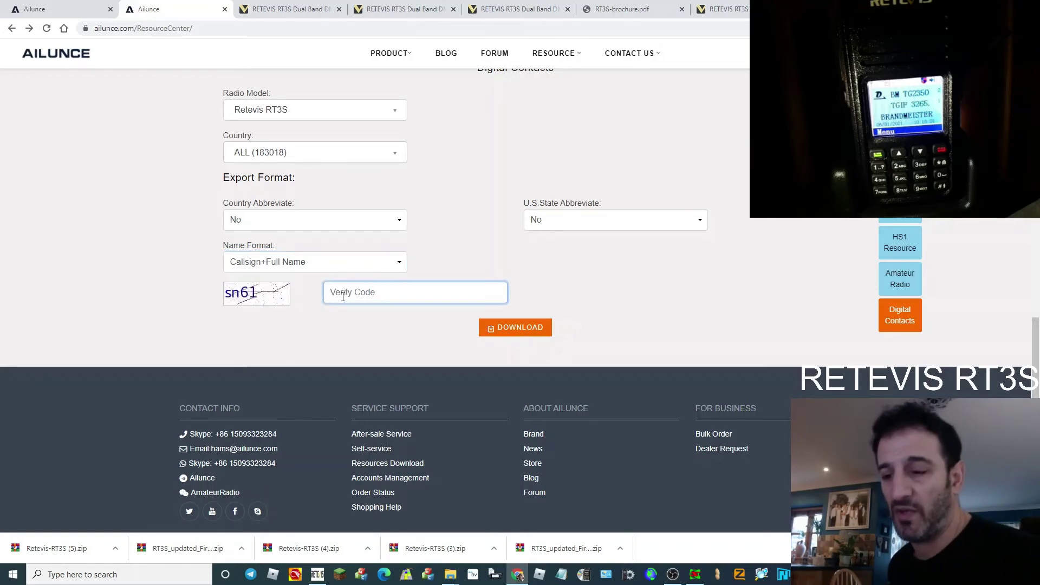
pyautogui.write('sn61')
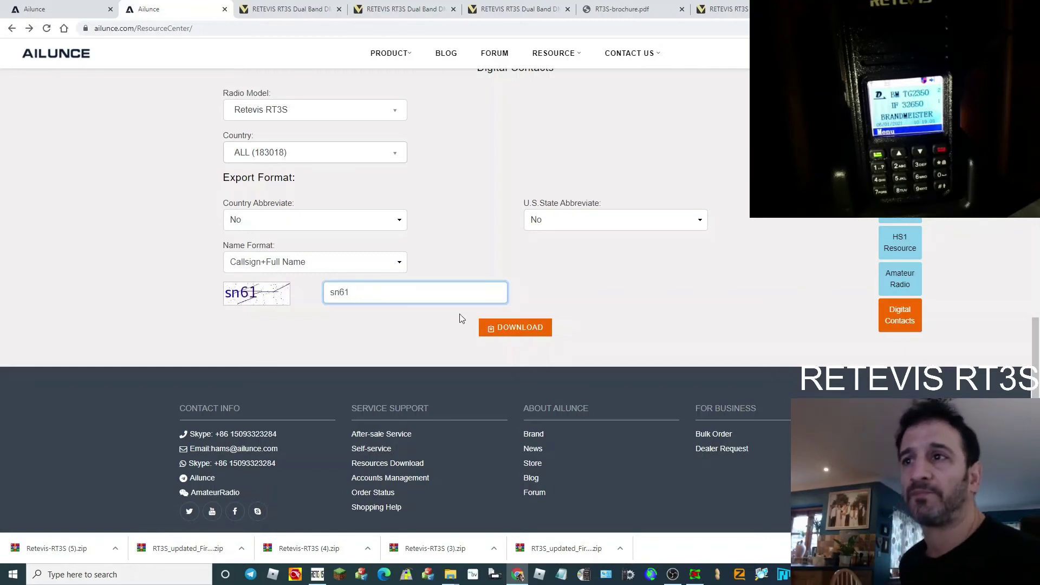
pyautogui.click(507, 328)
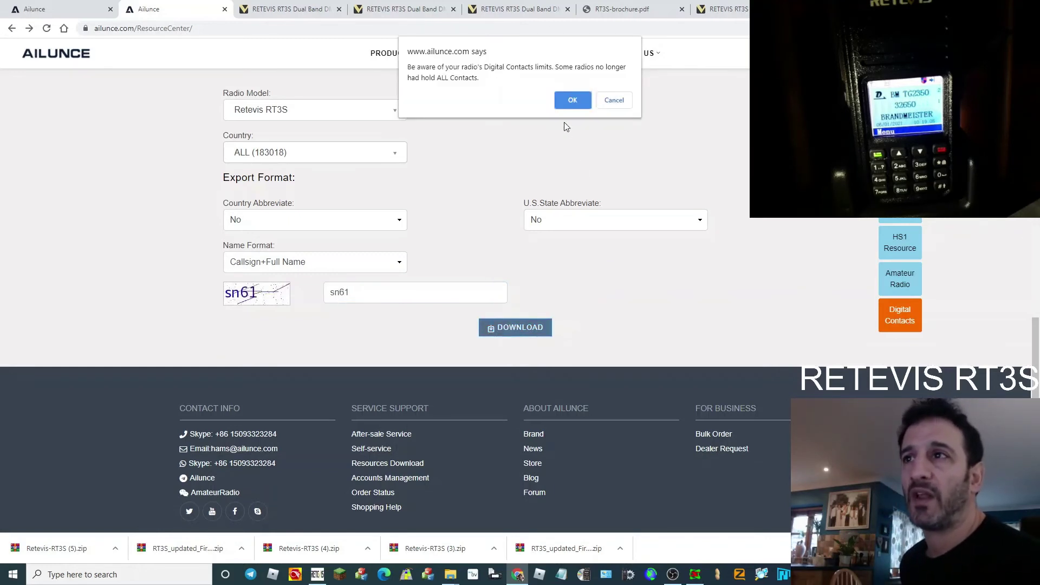
pyautogui.click(571, 101)
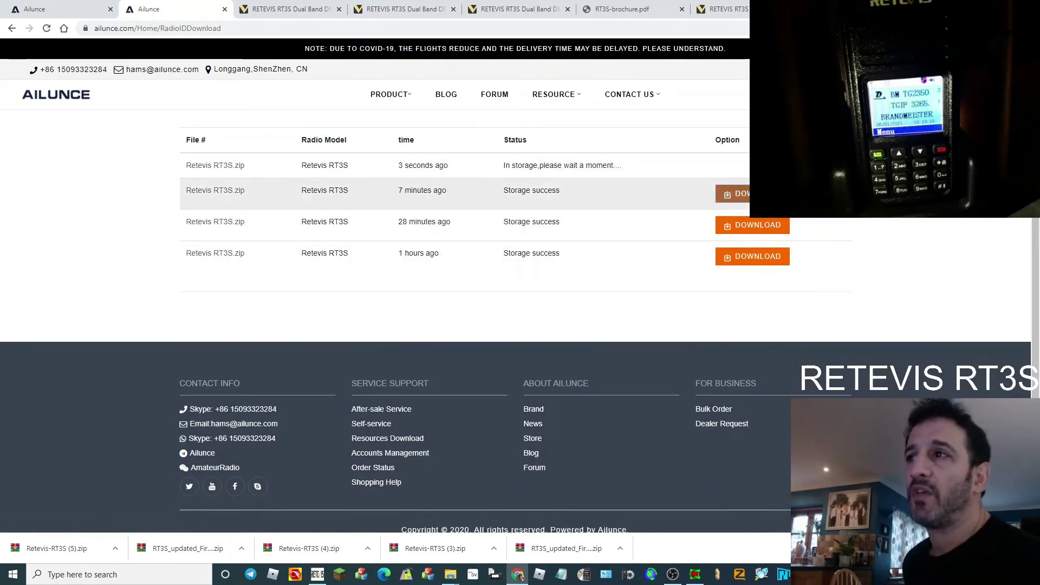
pyautogui.click(734, 193)
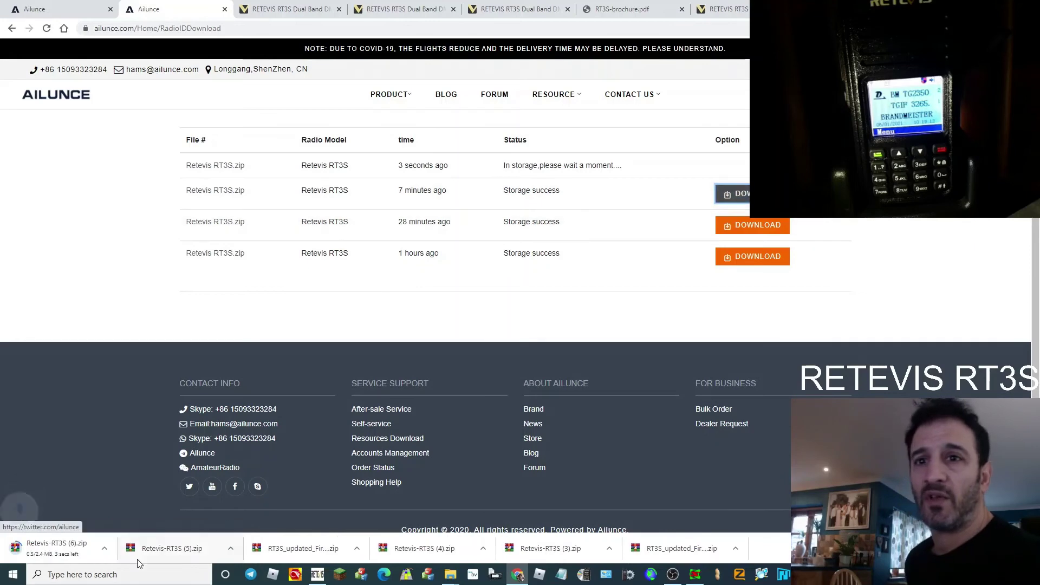
# Step: Open Retevis-RT3S (6).zip in WinRAR and dismiss the licence reminder
pyautogui.click(73, 550)
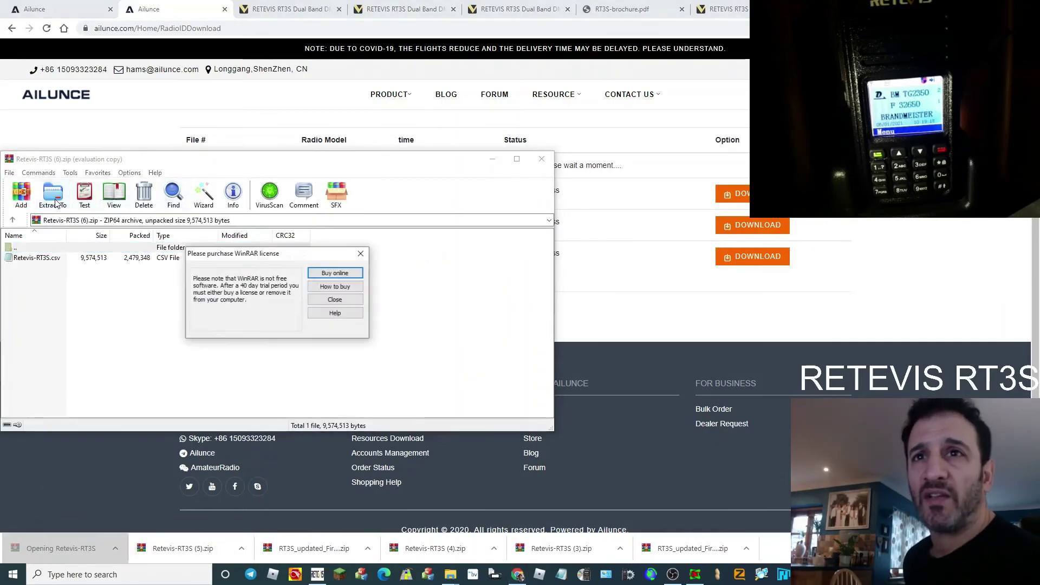
pyautogui.click(361, 254)
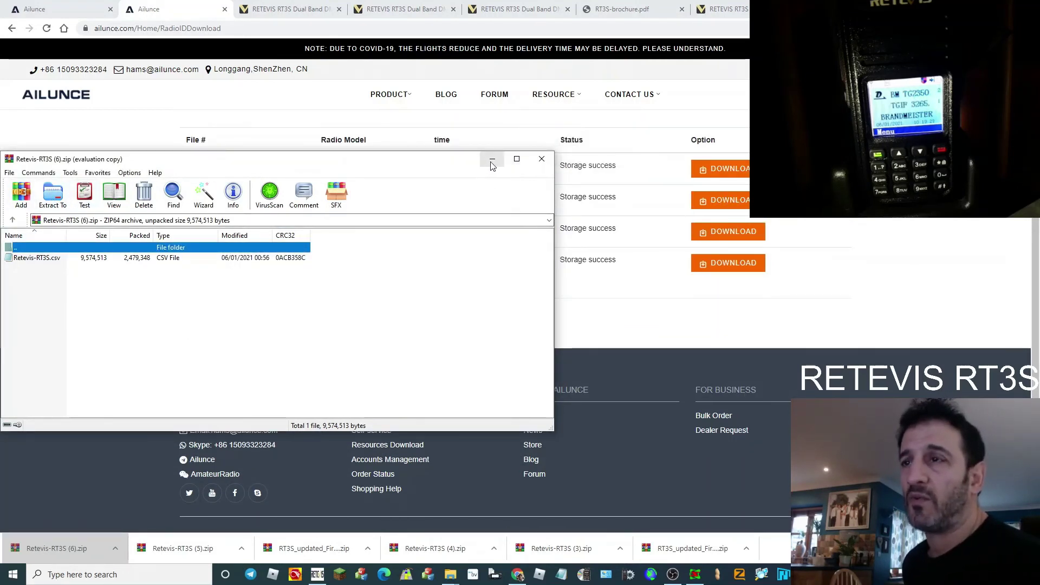
# Step: Import Retevis-RT3S.csv through Program > Write Contacts in CPS RT3S
pyautogui.click(492, 161)
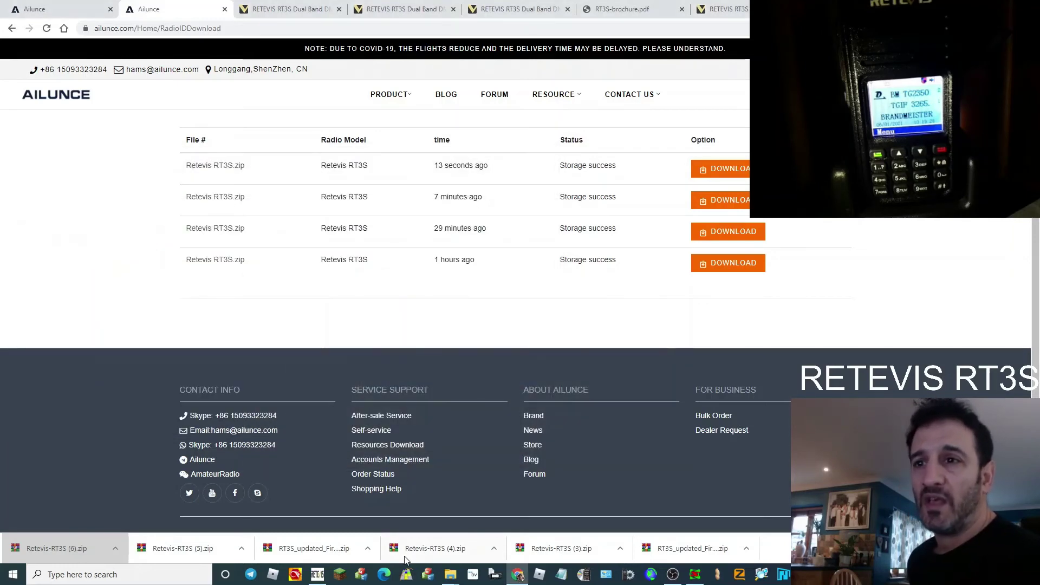
pyautogui.click(318, 575)
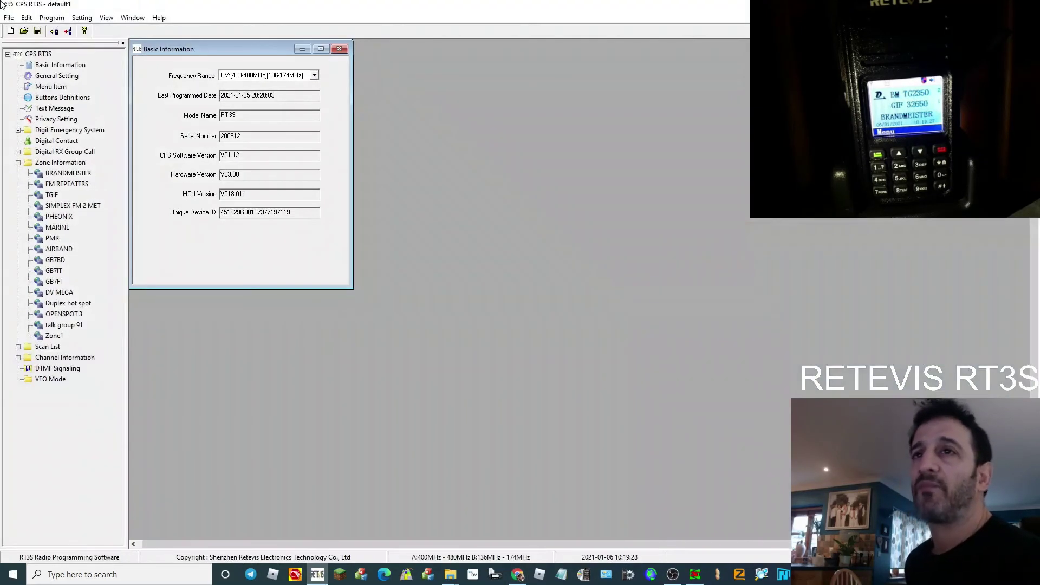
pyautogui.click(51, 18)
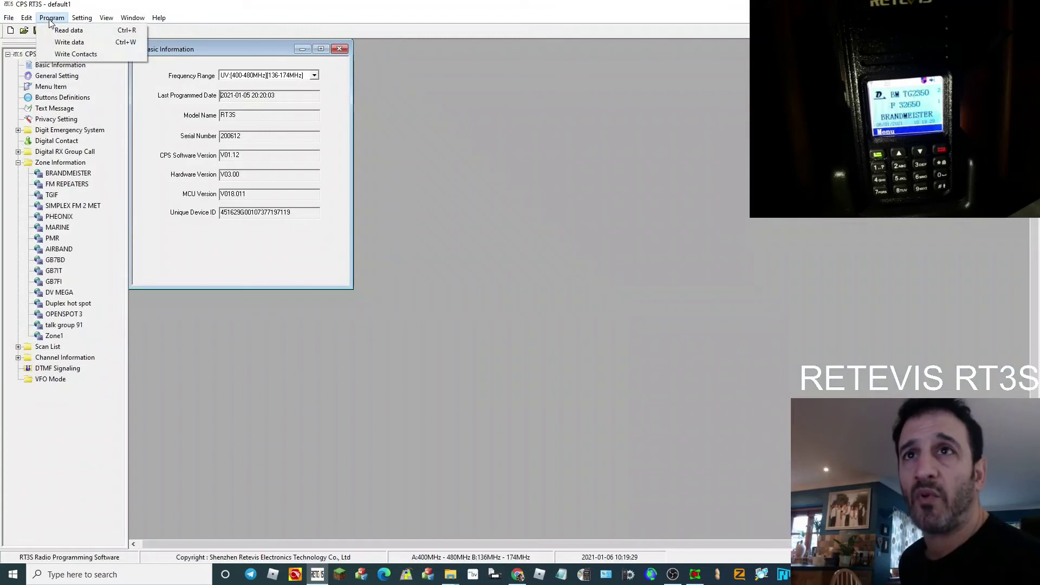
pyautogui.click(74, 54)
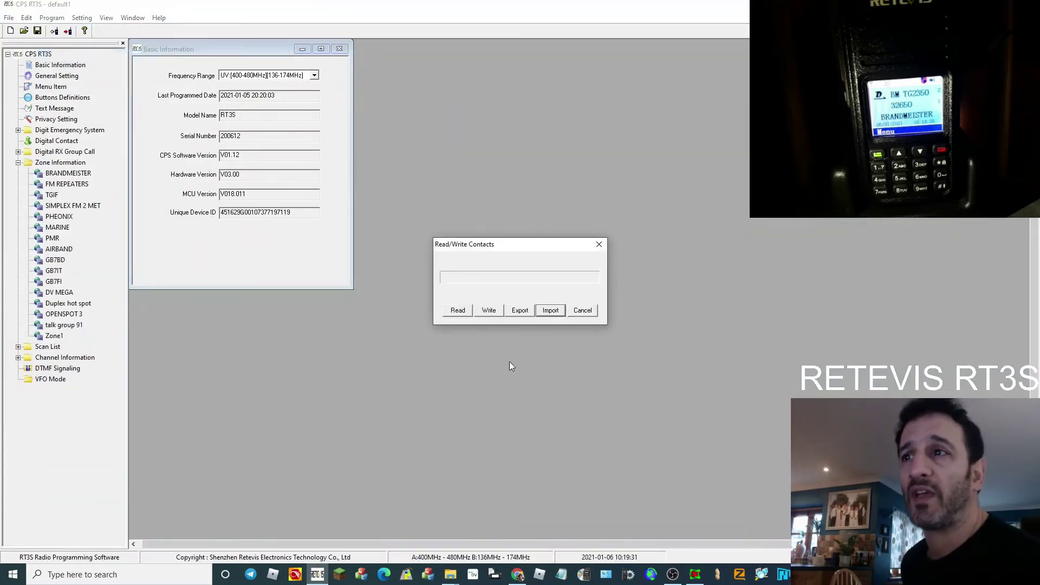
pyautogui.click(544, 315)
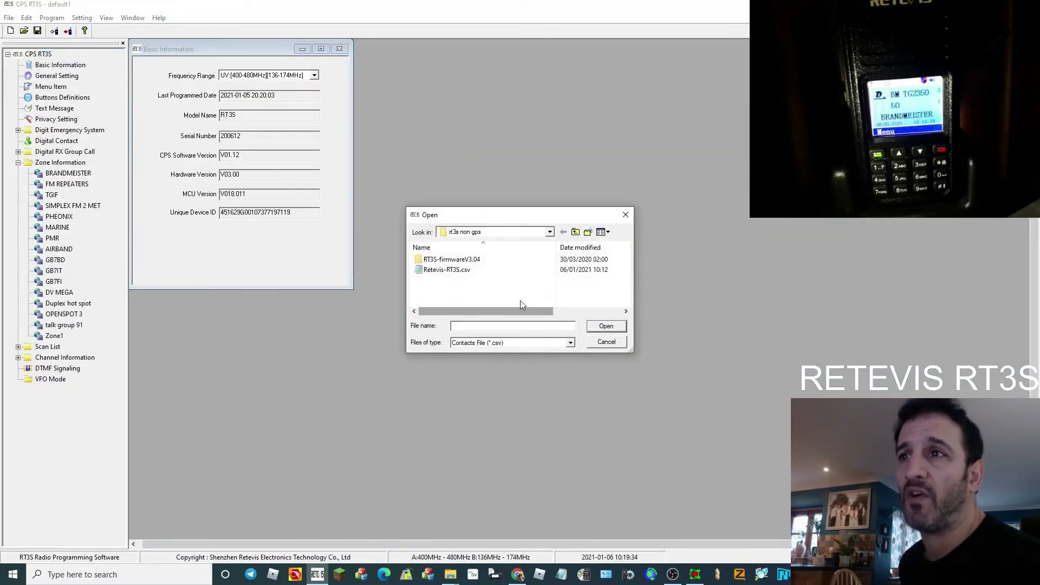
pyautogui.doubleClick(467, 271)
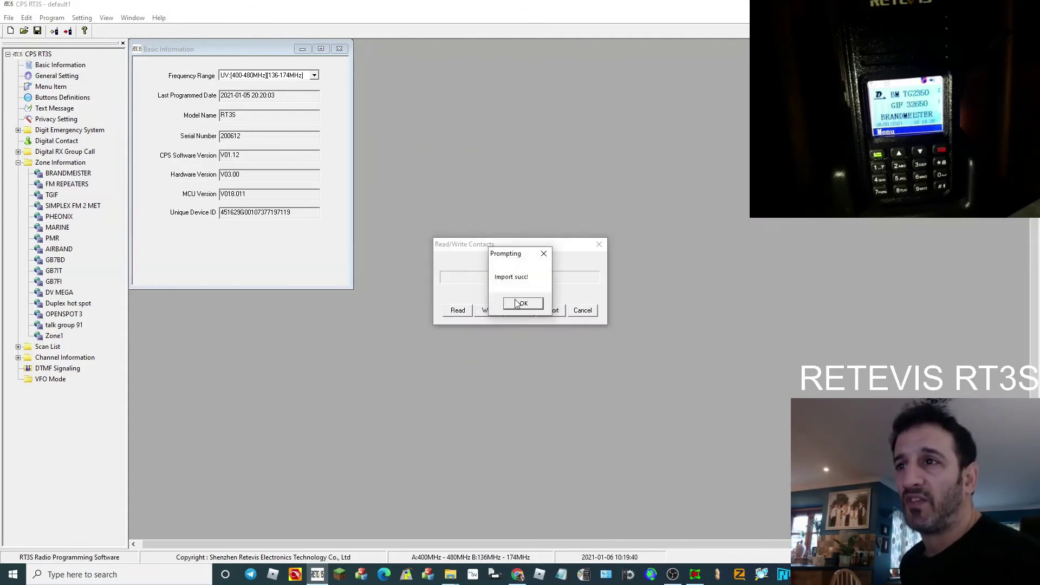
pyautogui.click(518, 301)
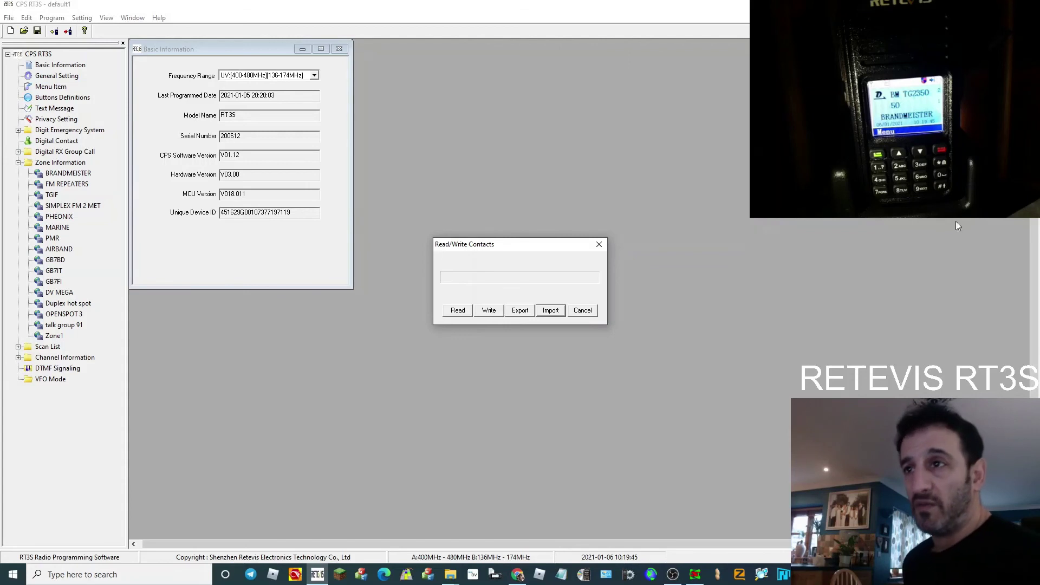
pyautogui.click(598, 246)
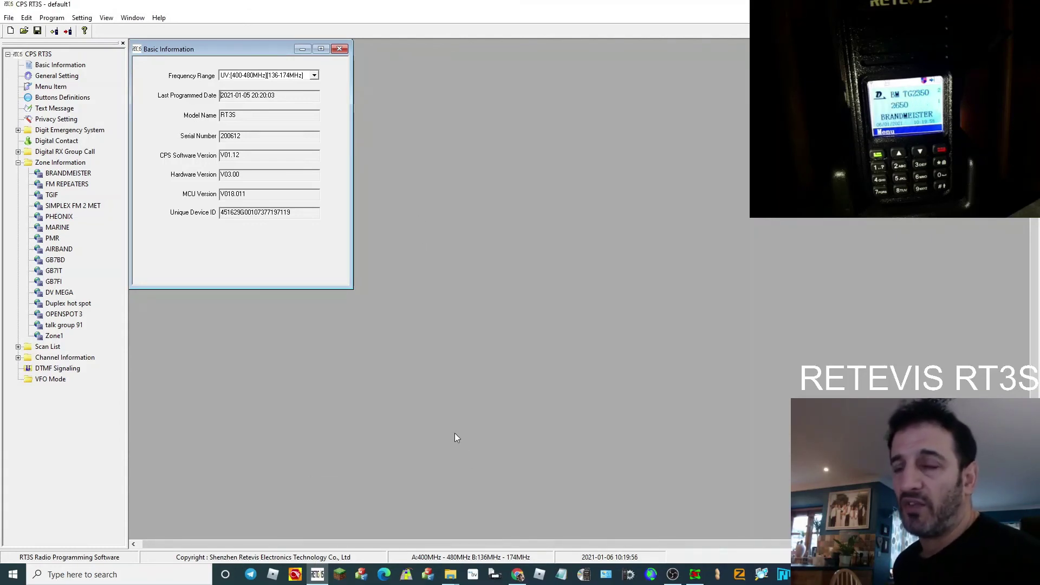
# Step: Launch DMR Download Software from the taskbar for the firmware upgrade
pyautogui.click(428, 574)
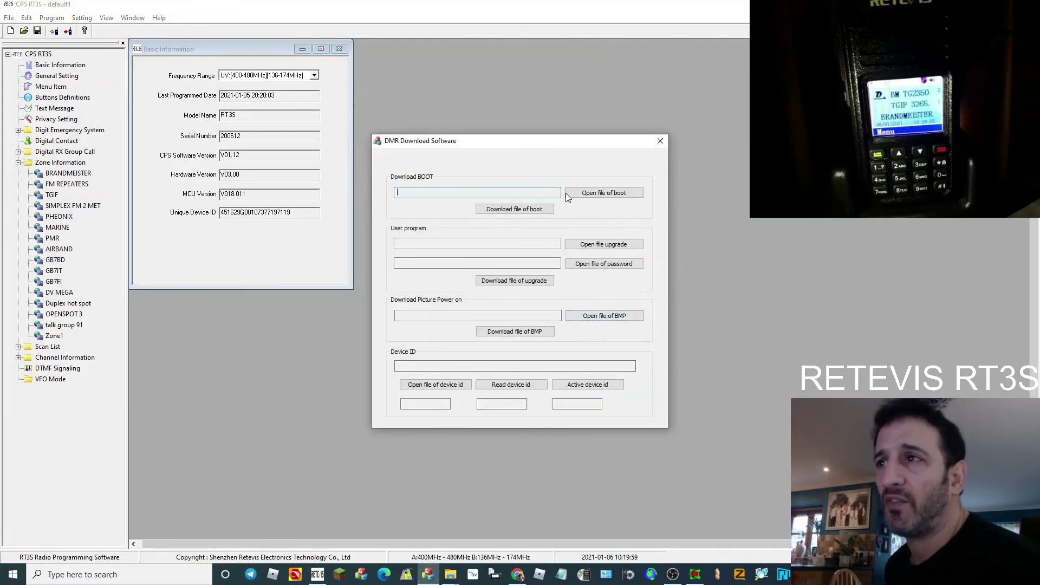